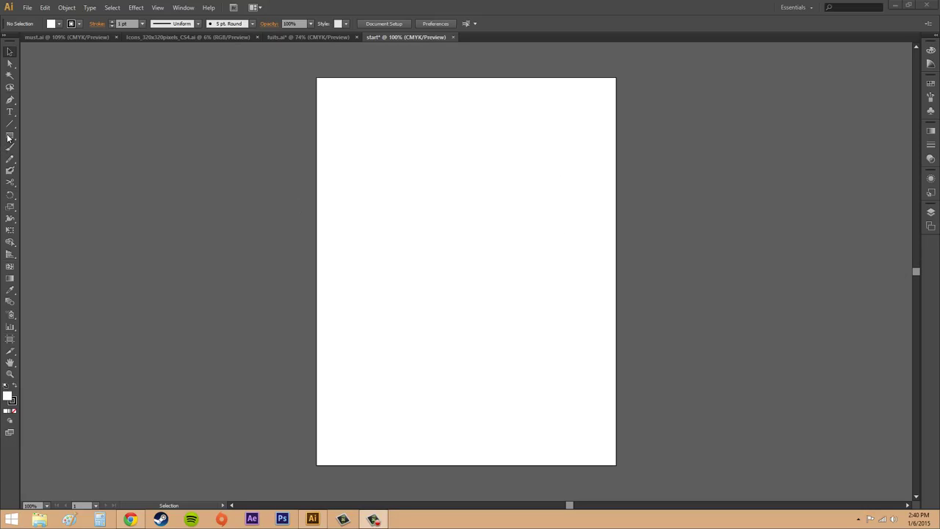
Draw a practice rectangle across the page's right edge, then delete it
{"action": "left_click", "coordinate": [8, 137]}
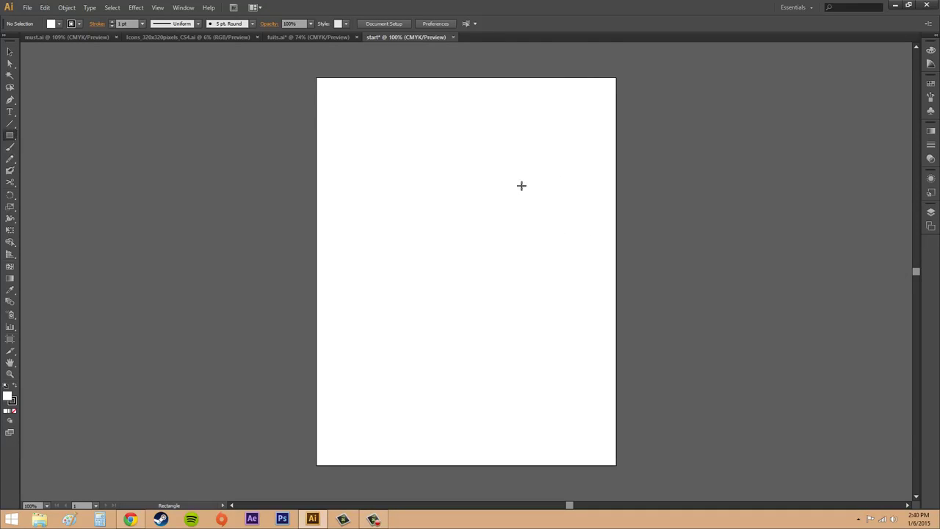
{"action": "left_click_drag", "start_coordinate": [575, 185], "coordinate": [696, 293]}
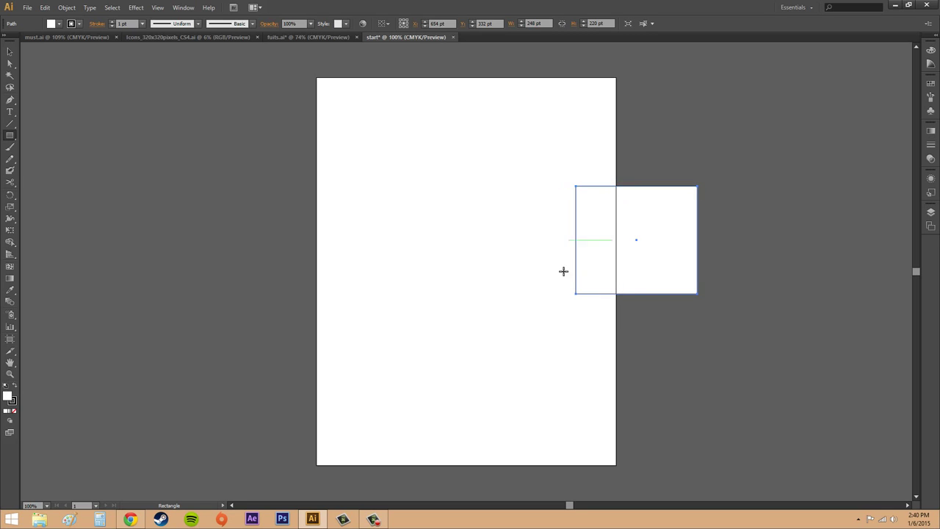
{"action": "left_click", "coordinate": [9, 51]}
{"action": "key", "text": "Delete"}
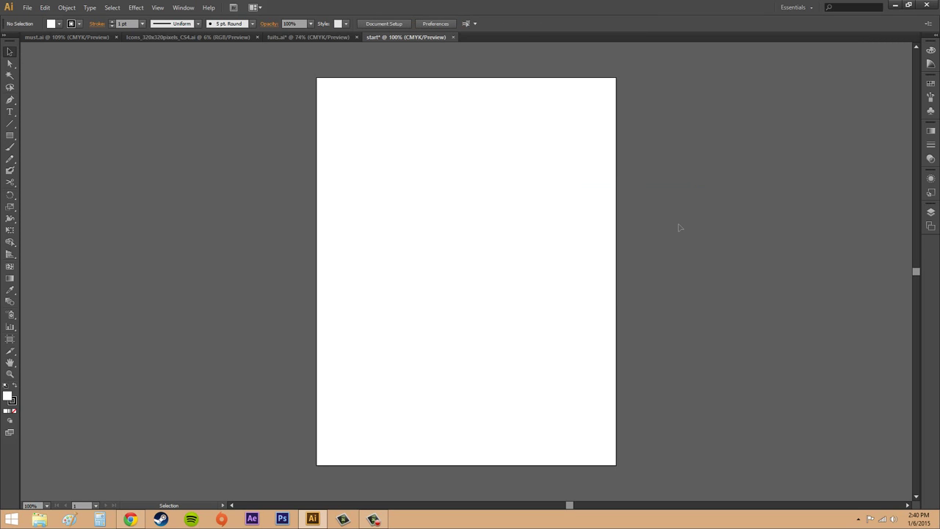
Set the fill to dark blue and draw a blue rectangle, cancelling the Rectangle size dialog
{"action": "left_click", "coordinate": [56, 25]}
{"action": "left_click", "coordinate": [61, 45]}
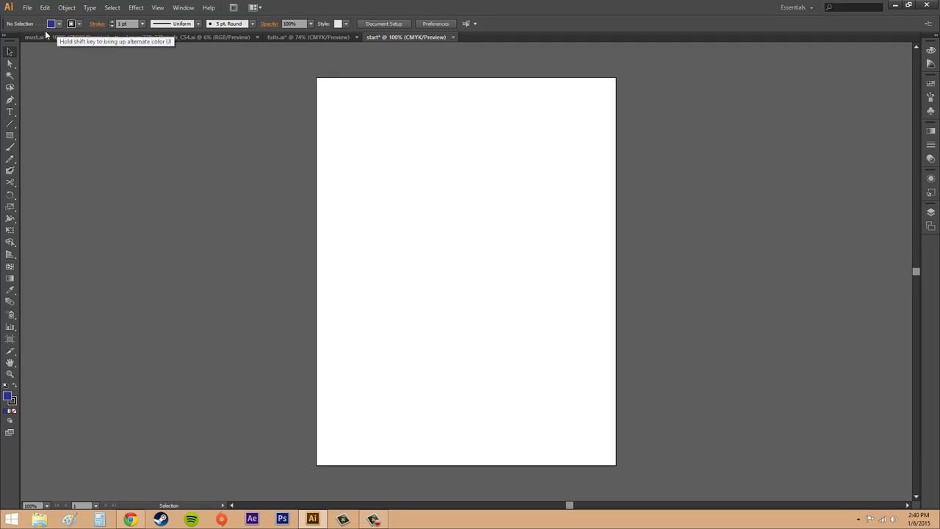
{"action": "left_click", "coordinate": [9, 135]}
{"action": "left_click_drag", "start_coordinate": [584, 190], "coordinate": [663, 284]}
{"action": "left_click", "coordinate": [759, 271]}
{"action": "left_click", "coordinate": [481, 285]}
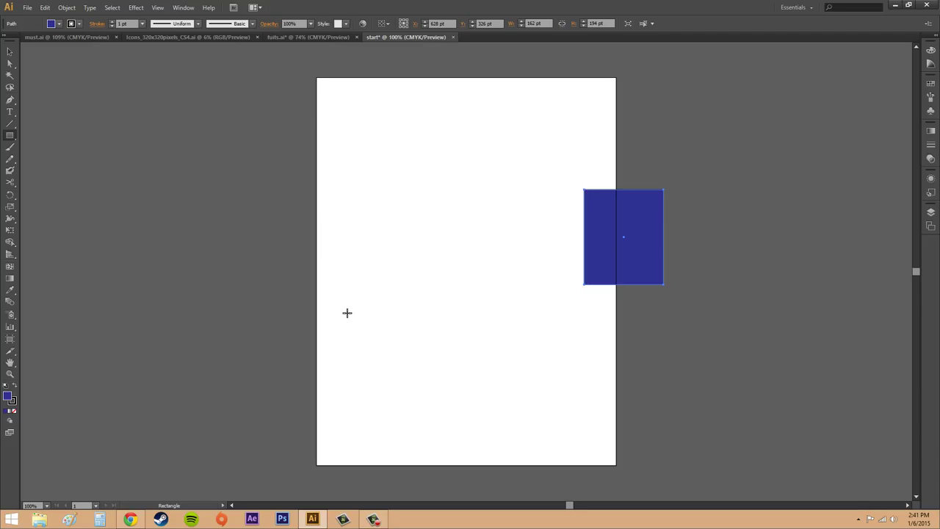
{"action": "left_click", "coordinate": [9, 51]}
Delete the blue rectangle, then draw a temporary artboard left of the page and delete it
{"action": "key", "text": "Delete"}
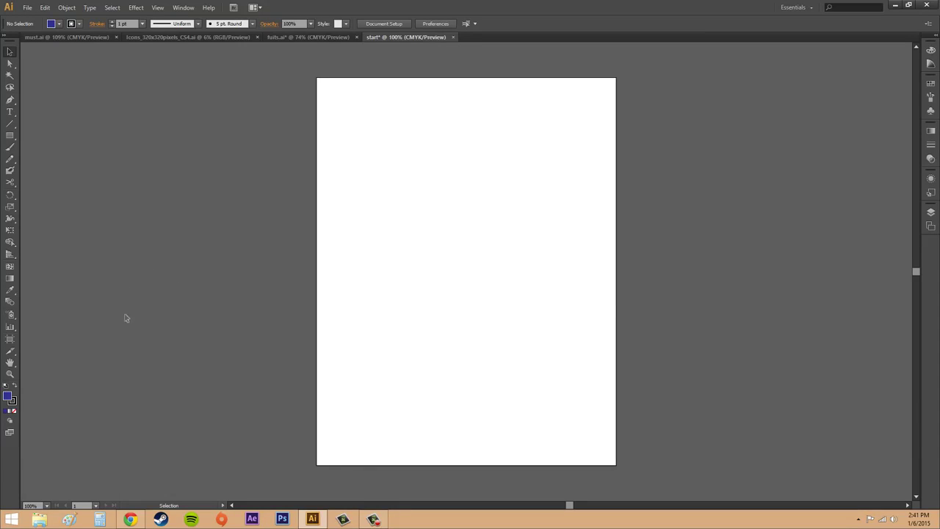
{"action": "left_click", "coordinate": [9, 341]}
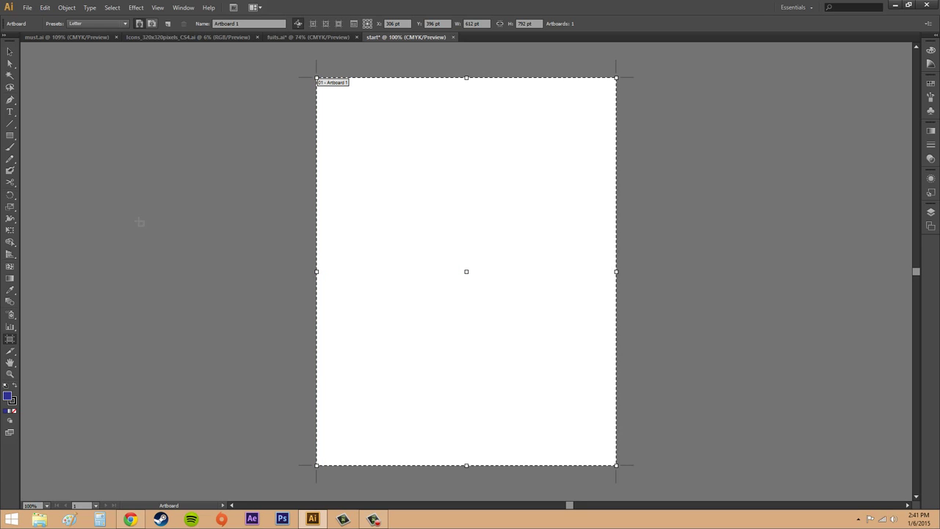
{"action": "left_click_drag", "start_coordinate": [112, 182], "coordinate": [271, 381]}
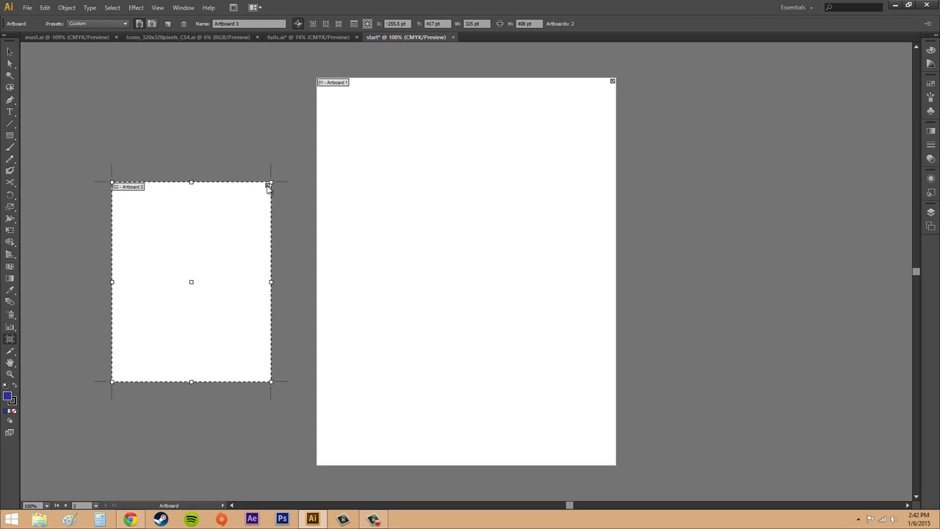
{"action": "left_click", "coordinate": [267, 185]}
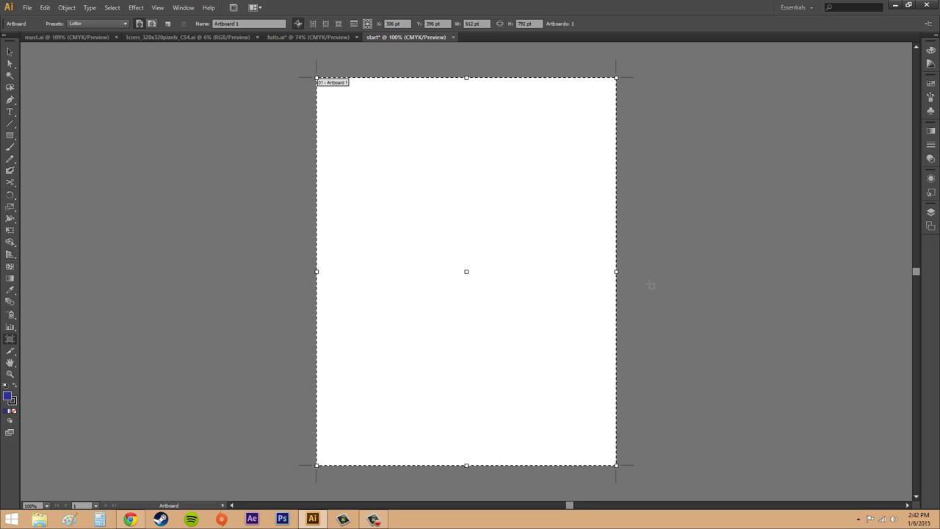
{"action": "left_click_drag", "start_coordinate": [425, 226], "coordinate": [541, 373]}
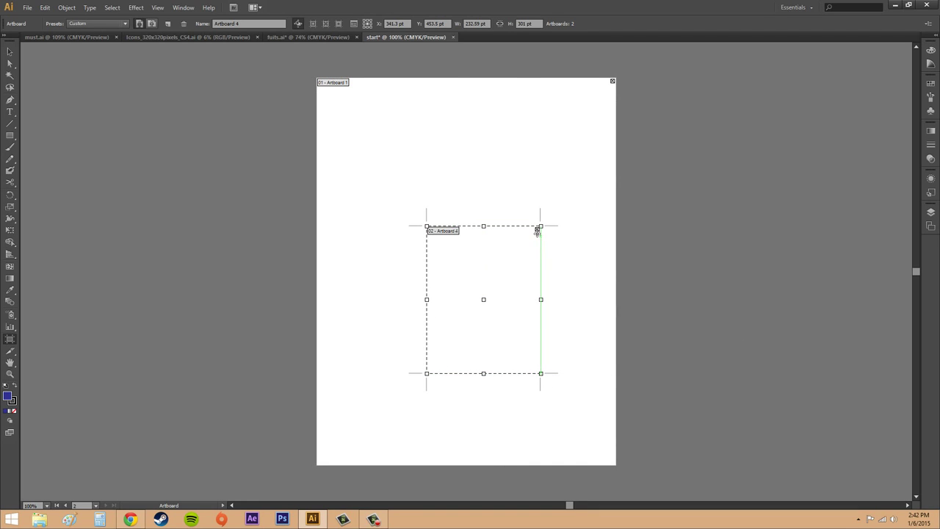
{"action": "left_click", "coordinate": [538, 229]}
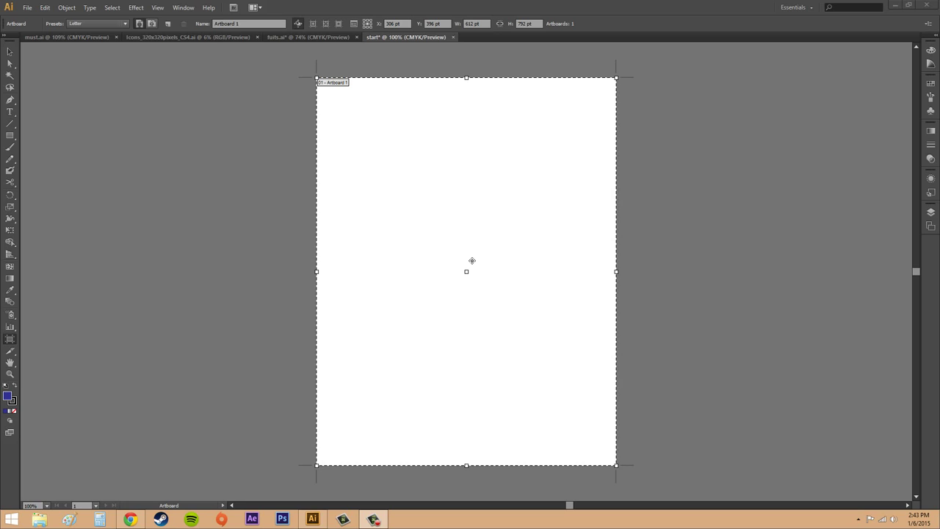
Place a new letter-size artboard, Artboard 5, left of Artboard 1, keeping its default name
{"action": "left_click", "coordinate": [424, 246]}
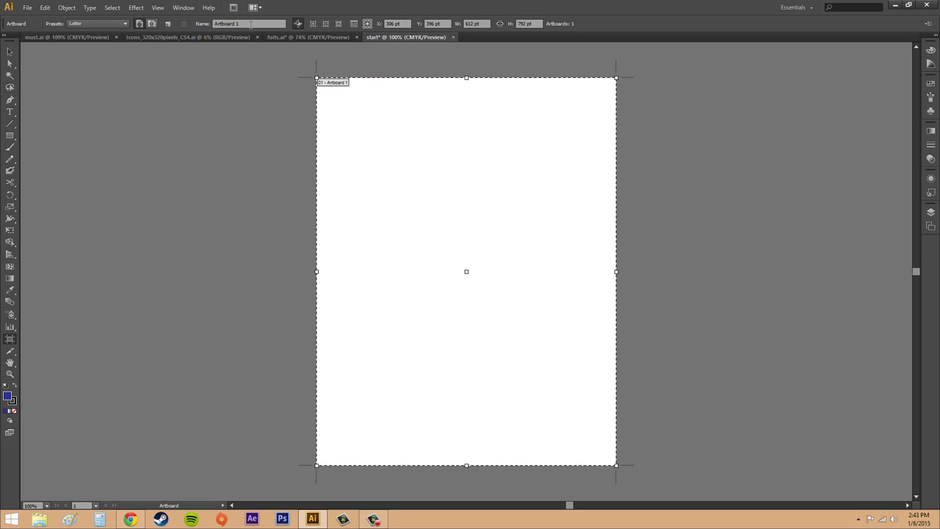
{"action": "left_click", "coordinate": [168, 24]}
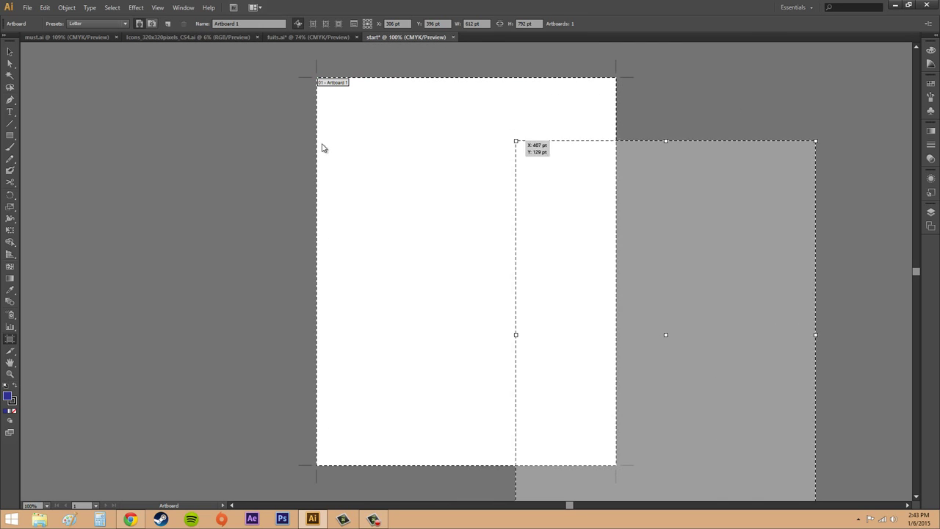
{"action": "scroll", "coordinate": [145, 109], "scroll_direction": "down", "scroll_amount": 1}
{"action": "scroll", "coordinate": [76, 101], "scroll_direction": "up", "scroll_amount": 1}
{"action": "scroll", "coordinate": [568, 508], "scroll_direction": "left", "scroll_amount": 2}
{"action": "scroll", "coordinate": [567, 508], "scroll_direction": "left", "scroll_amount": 2}
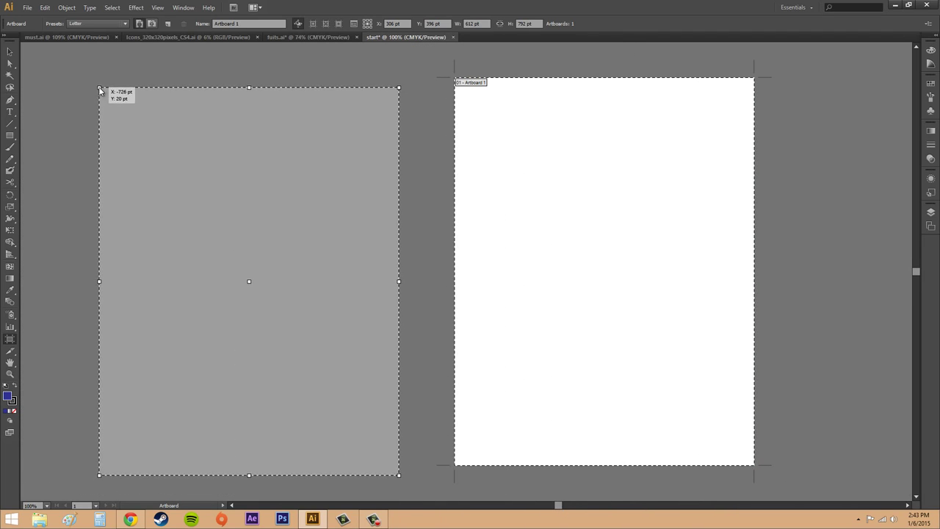
{"action": "left_click", "coordinate": [105, 80]}
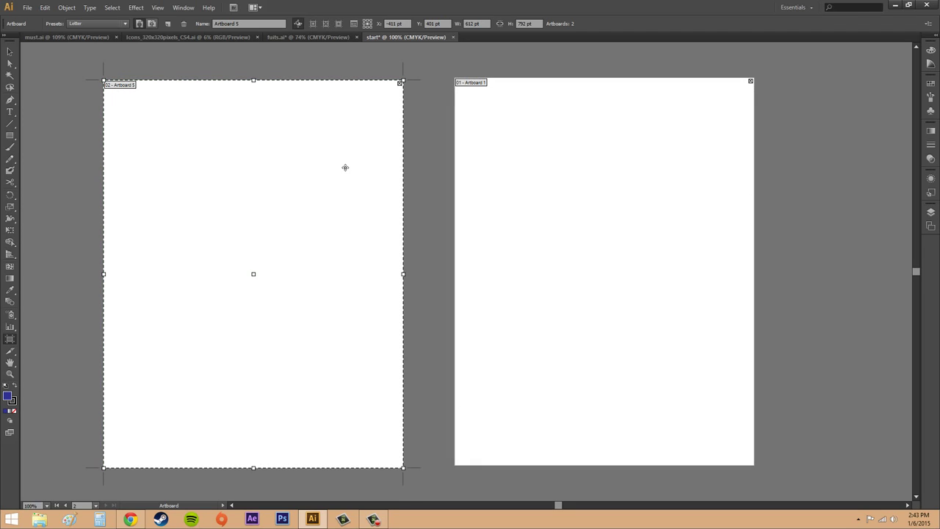
{"action": "left_click", "coordinate": [242, 23]}
{"action": "left_click_drag", "start_coordinate": [242, 22], "coordinate": [209, 22]}
{"action": "left_click", "coordinate": [210, 23]}
Place two new letter artboards, Artboard 6 and Artboard 7, top-aligned to the right of Artboard 1
{"action": "key", "text": "alt"}
{"action": "left_click", "coordinate": [168, 25]}
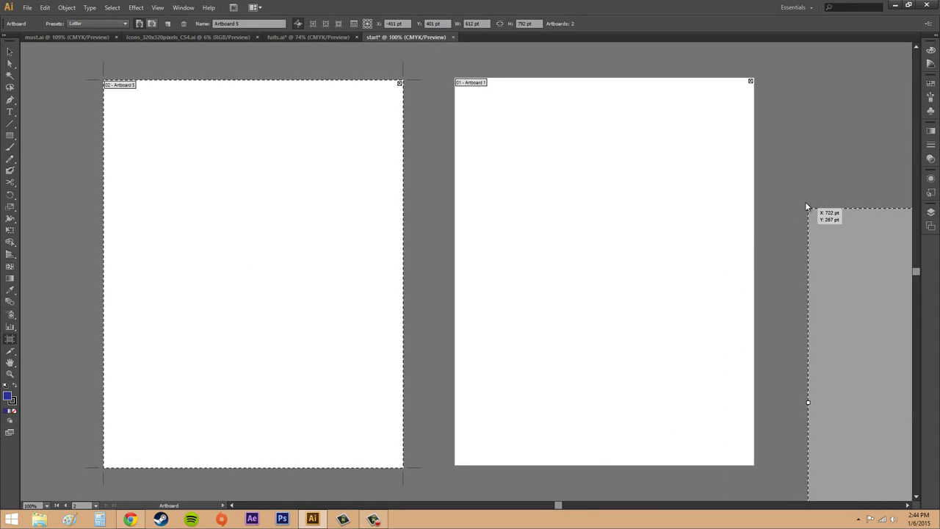
{"action": "left_click_drag", "start_coordinate": [558, 503], "coordinate": [609, 503]}
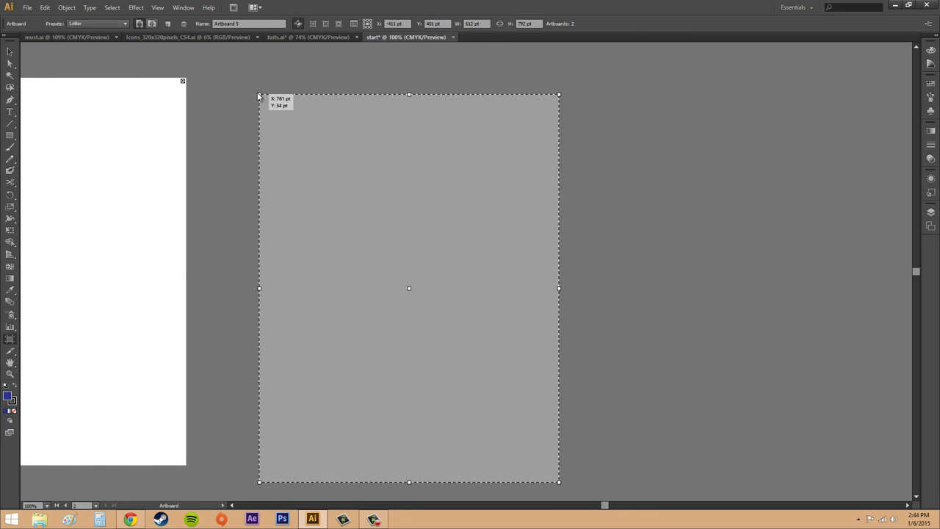
{"action": "left_click_drag", "start_coordinate": [258, 96], "coordinate": [247, 81]}
{"action": "left_click", "coordinate": [247, 81]}
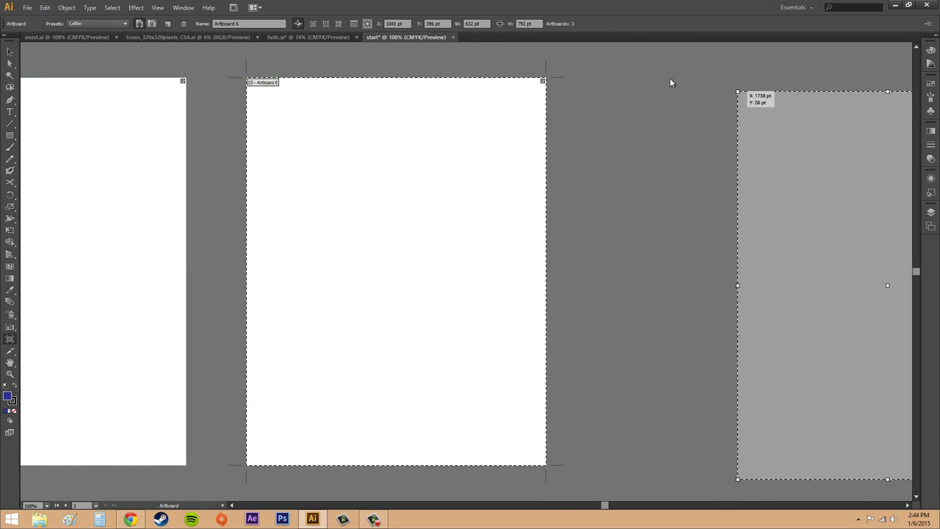
{"action": "left_click", "coordinate": [585, 80]}
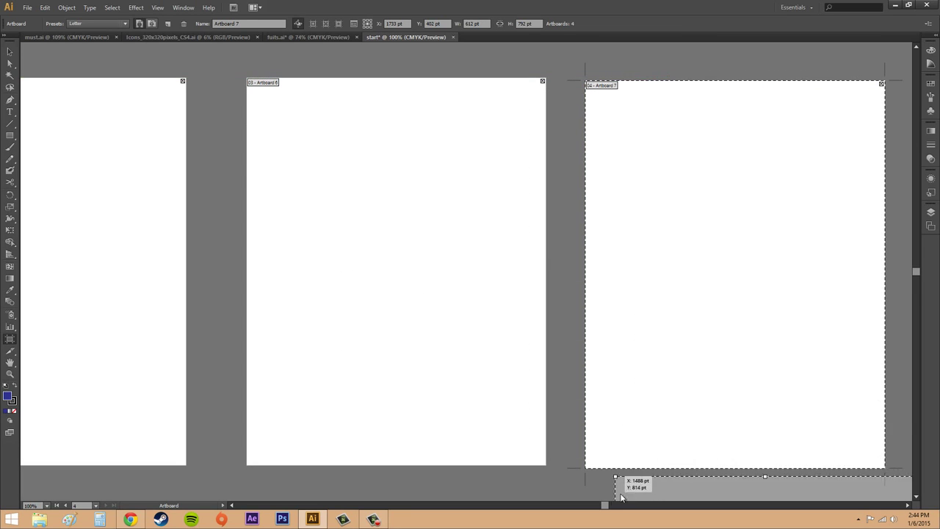
Place an extra Artboard 8 over Artboard 1, then delete it
{"action": "left_click_drag", "start_coordinate": [603, 506], "coordinate": [237, 276]}
{"action": "right_click", "coordinate": [209, 199]}
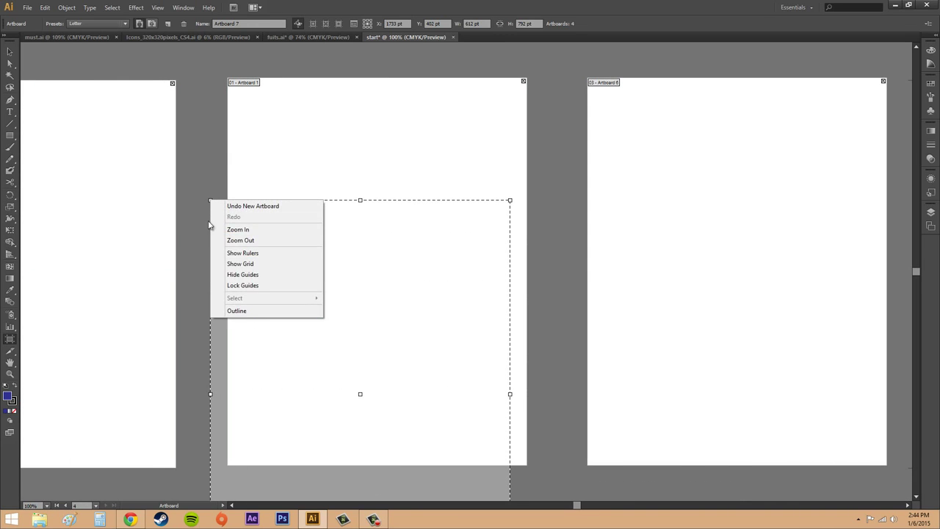
{"action": "left_click", "coordinate": [222, 150]}
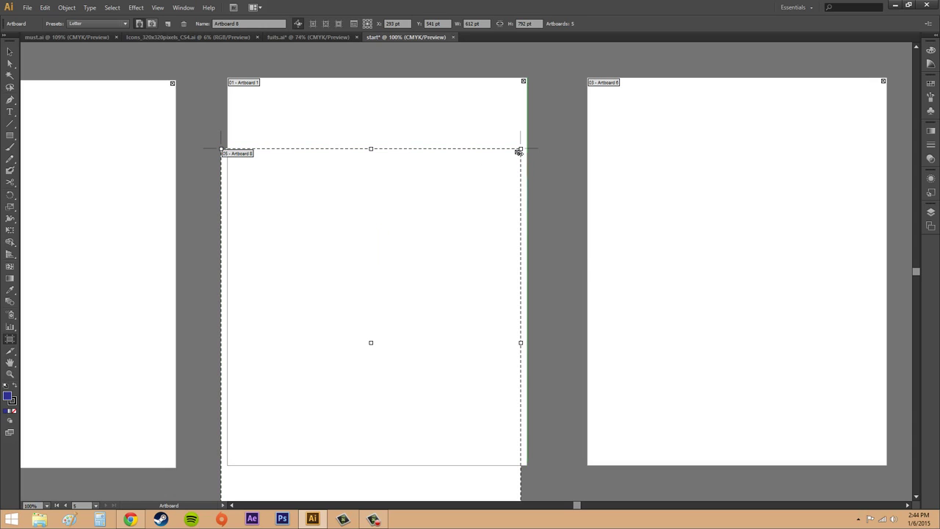
{"action": "left_click", "coordinate": [516, 153]}
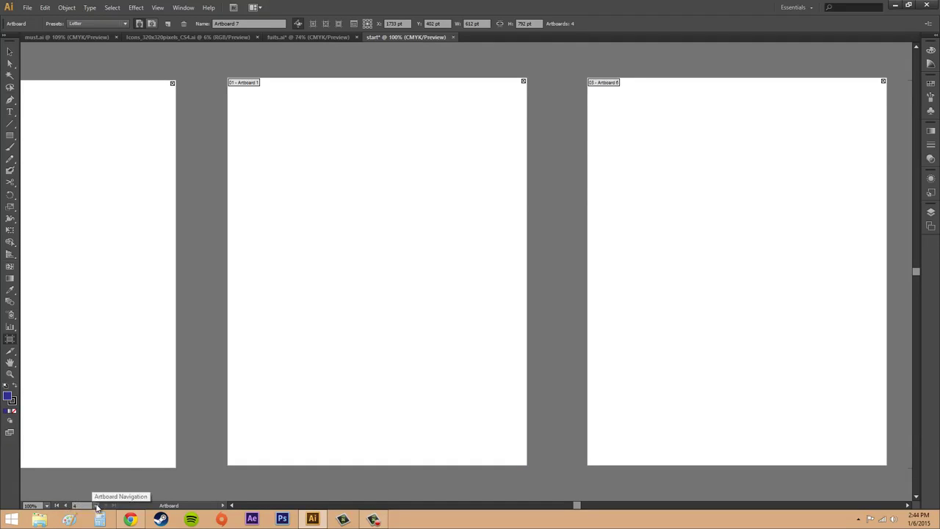
Step back through Artboards 6, 5 and 1, then jump to artboard 3, Artboard 6
{"action": "left_click", "coordinate": [68, 506]}
{"action": "left_click", "coordinate": [67, 506]}
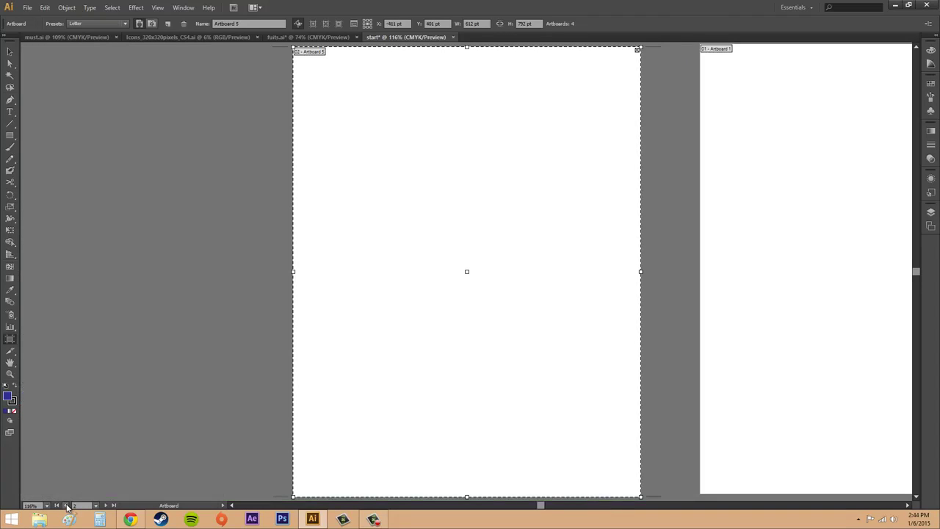
{"action": "left_click", "coordinate": [67, 506]}
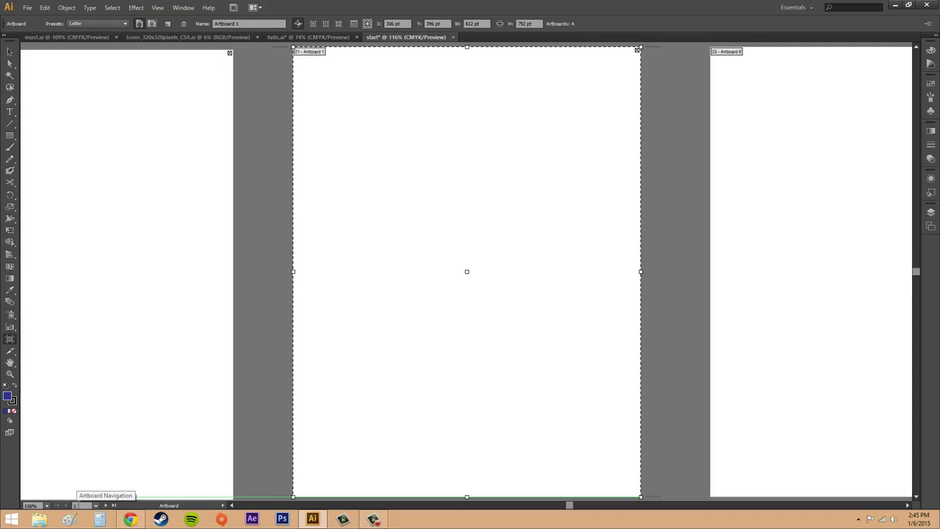
{"action": "left_click", "coordinate": [95, 505]}
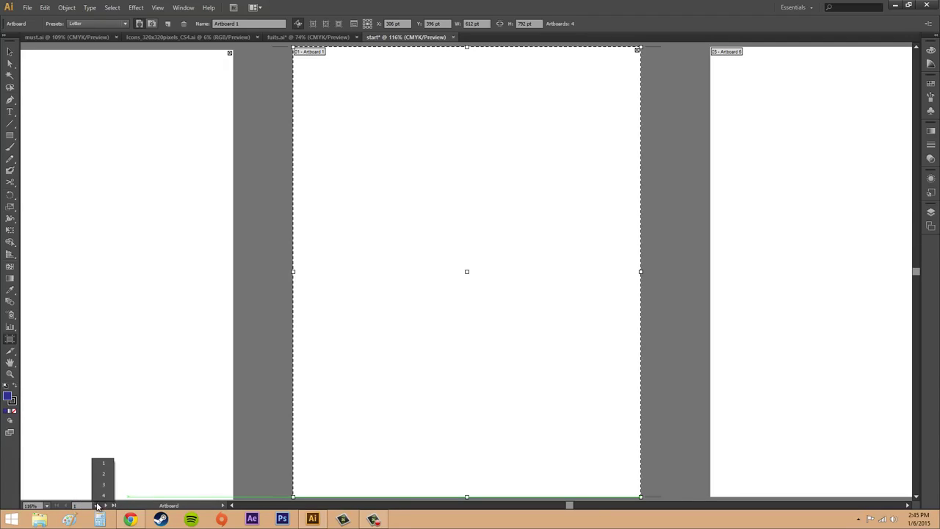
{"action": "left_click", "coordinate": [104, 485]}
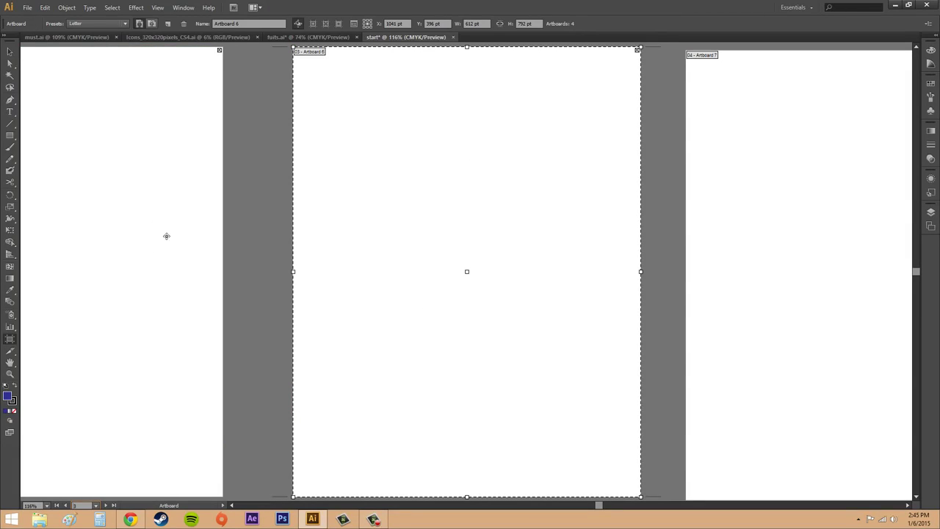
{"action": "left_click", "coordinate": [183, 8]}
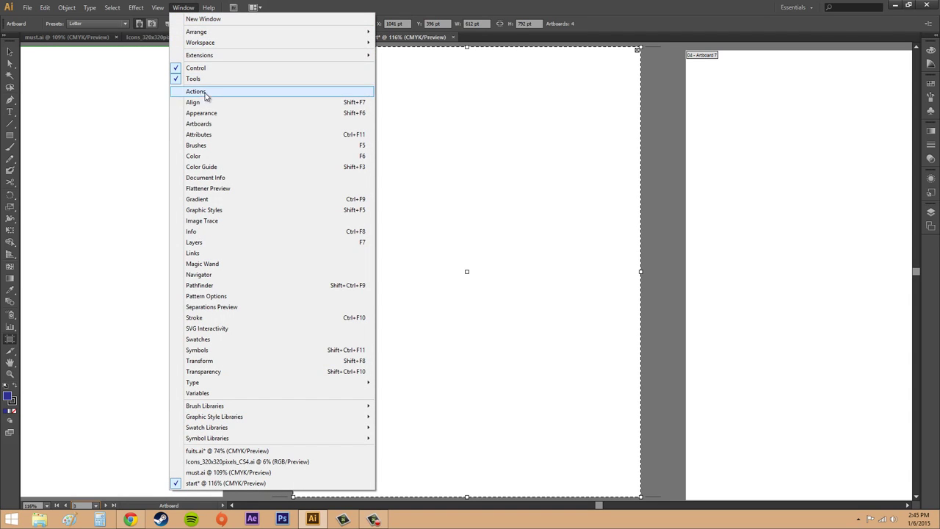
{"action": "left_click", "coordinate": [218, 125]}
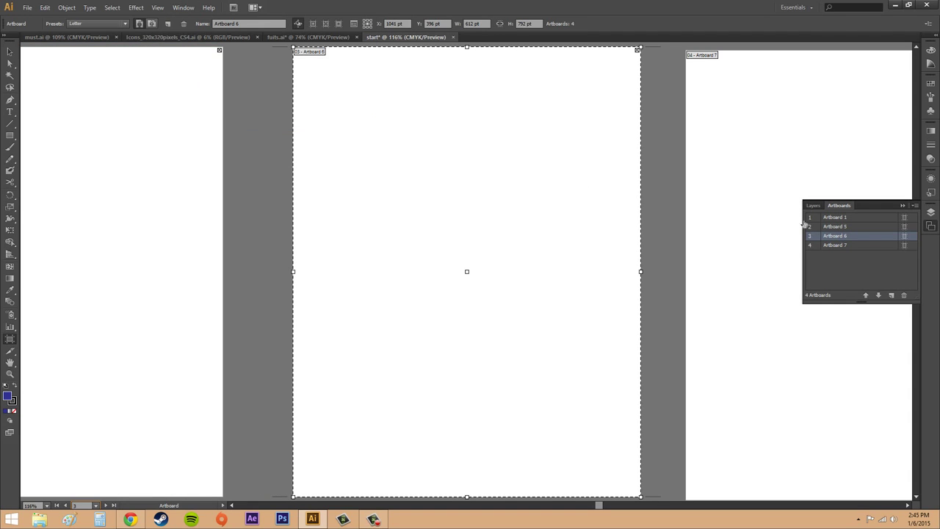
{"action": "left_click", "coordinate": [855, 228]}
{"action": "left_click", "coordinate": [852, 218]}
{"action": "left_click", "coordinate": [853, 227]}
{"action": "left_click", "coordinate": [852, 237]}
{"action": "left_click", "coordinate": [853, 245]}
{"action": "left_click", "coordinate": [865, 295]}
{"action": "left_click", "coordinate": [877, 295]}
{"action": "left_click", "coordinate": [865, 295]}
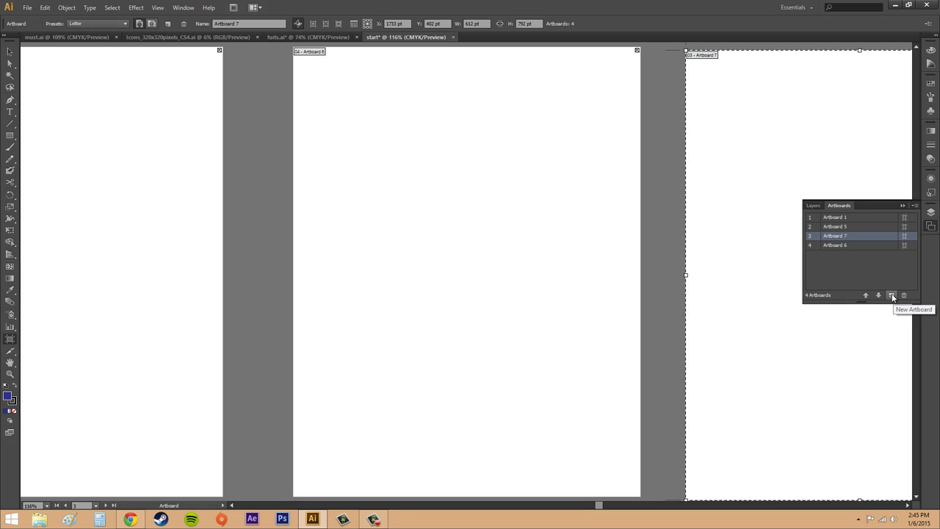
{"action": "left_click", "coordinate": [930, 212]}
{"action": "left_click", "coordinate": [930, 226]}
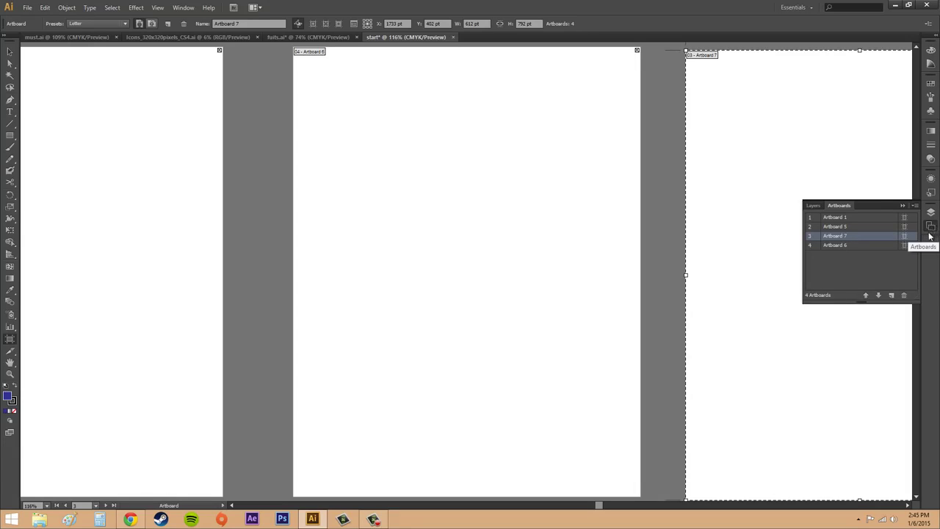
{"action": "left_click", "coordinate": [930, 211]}
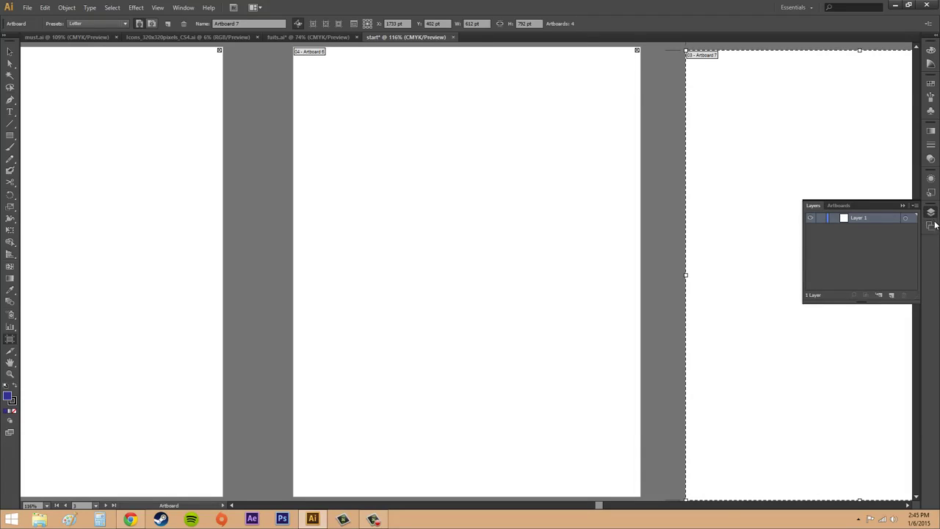
{"action": "left_click", "coordinate": [930, 226]}
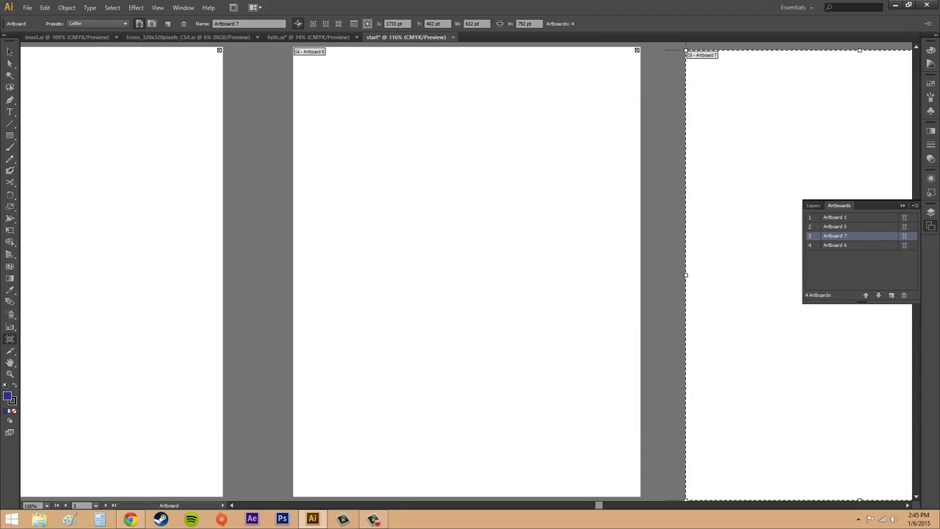
{"action": "left_click", "coordinate": [373, 519]}
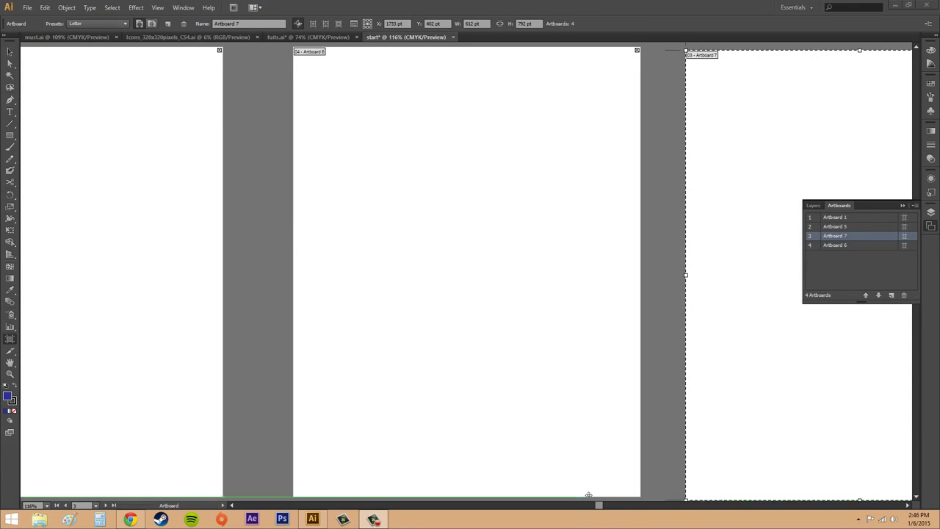
Resize Artboard 7 to the iPad preset, 768 × 1024 pt
{"action": "left_click_drag", "start_coordinate": [598, 505], "coordinate": [647, 508]}
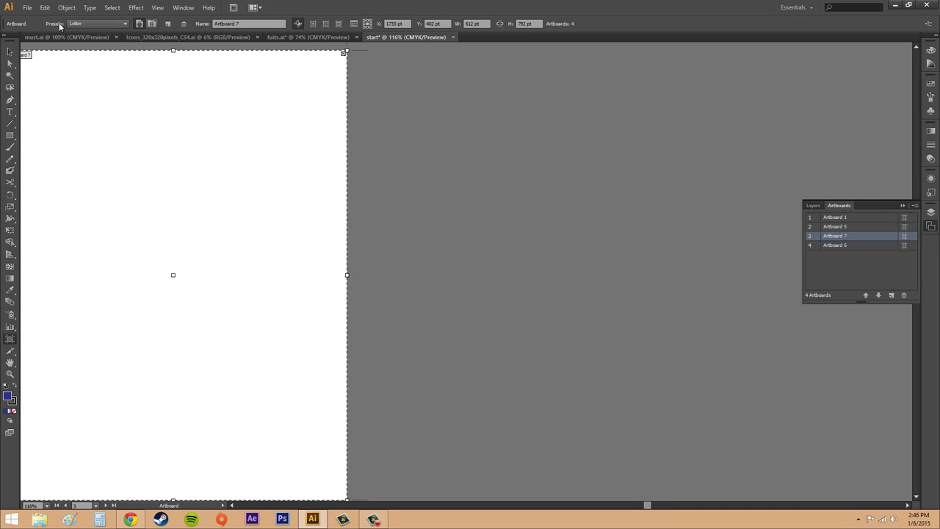
{"action": "left_click", "coordinate": [90, 25]}
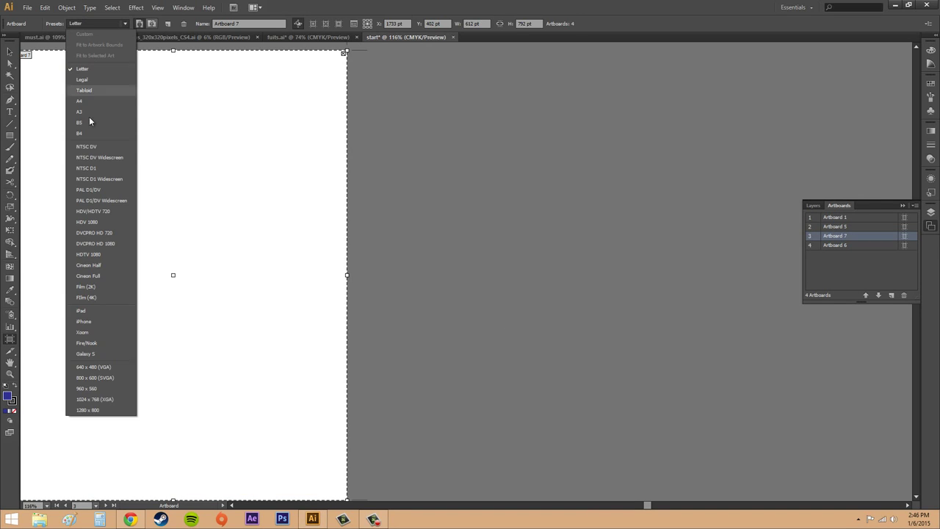
{"action": "left_click", "coordinate": [82, 310]}
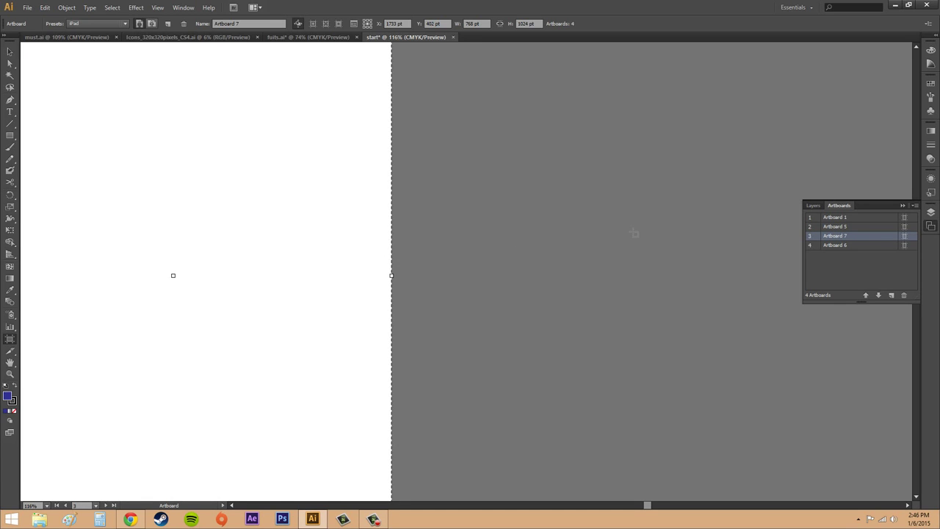
Drag Artboard 7 further right, to X 1918.34 pt, Y 390.83 pt
{"action": "left_click_drag", "start_coordinate": [649, 507], "coordinate": [627, 505]}
{"action": "left_click_drag", "start_coordinate": [490, 308], "coordinate": [589, 301]}
{"action": "scroll", "coordinate": [587, 308], "scroll_direction": "down", "scroll_amount": 5}
{"action": "scroll", "coordinate": [585, 321], "scroll_direction": "up", "scroll_amount": 1}
{"action": "scroll", "coordinate": [585, 321], "scroll_direction": "up", "scroll_amount": 12}
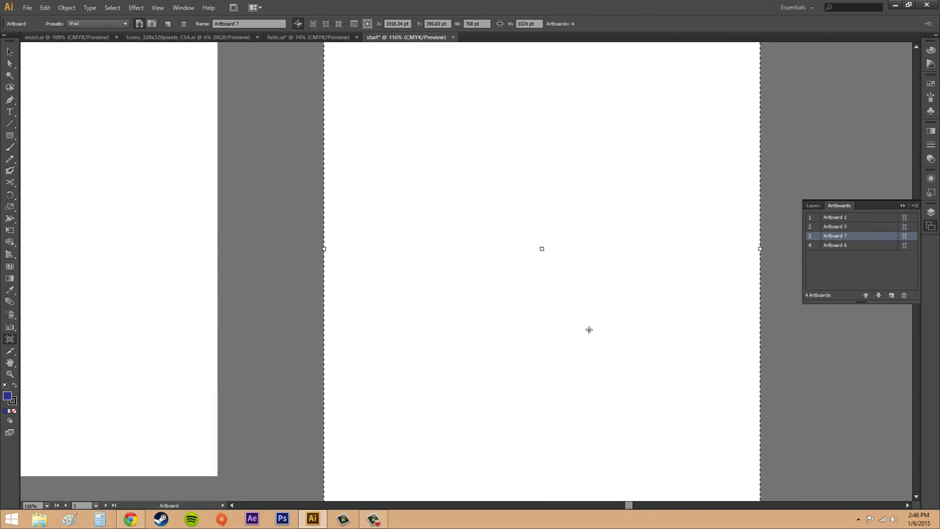
{"action": "scroll", "coordinate": [555, 300], "scroll_direction": "down", "scroll_amount": 5}
{"action": "scroll", "coordinate": [239, 210], "scroll_direction": "down", "scroll_amount": 4}
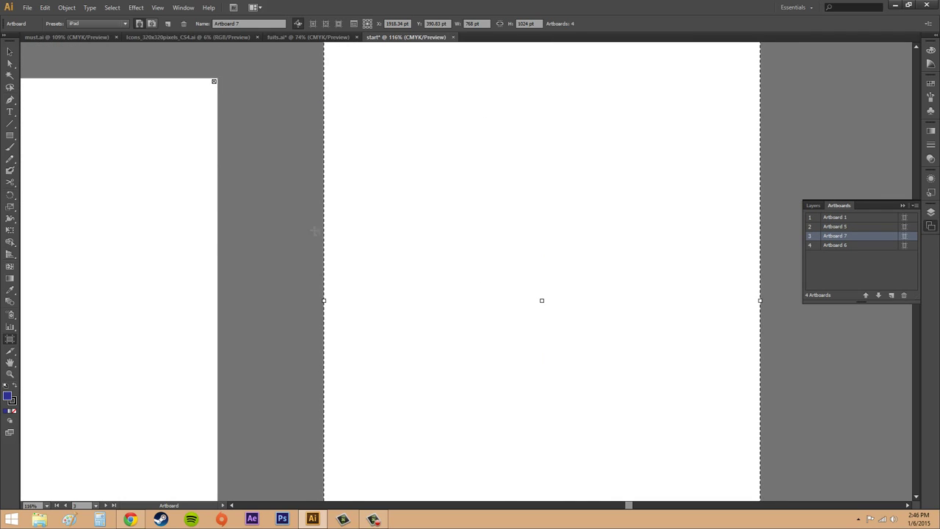
{"action": "scroll", "coordinate": [519, 330], "scroll_direction": "up", "scroll_amount": 1}
{"action": "scroll", "coordinate": [520, 330], "scroll_direction": "down", "scroll_amount": 1}
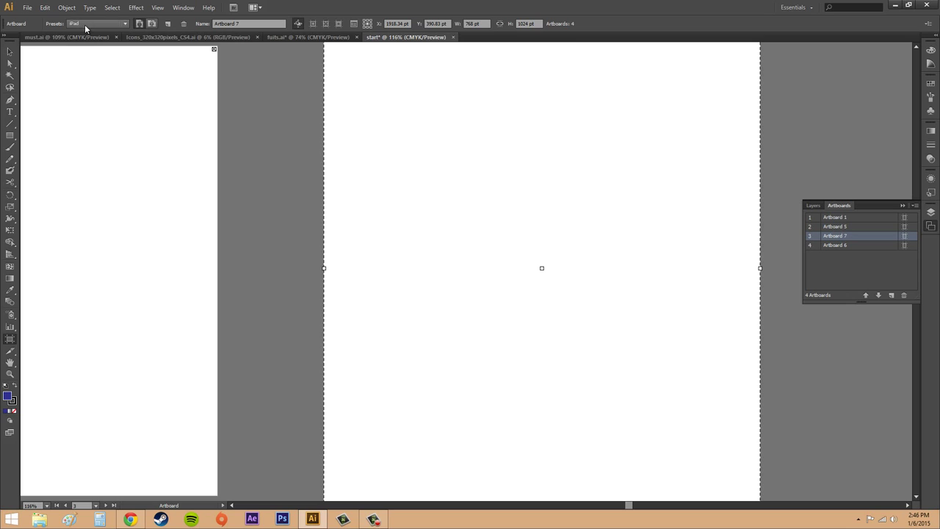
Delete Artboard 7, exit artboard editing with the Selection tool, and collapse the Artboards panel
{"action": "scroll", "coordinate": [440, 203], "scroll_direction": "up", "scroll_amount": 5}
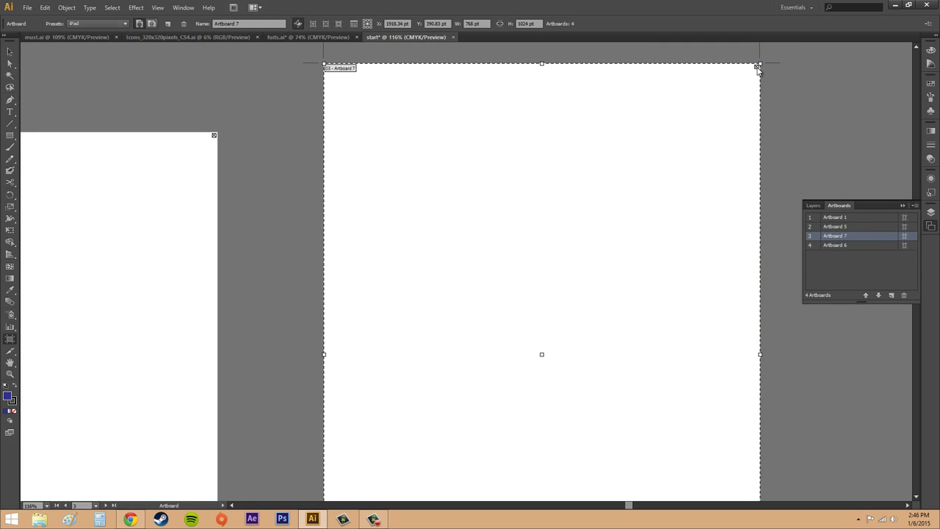
{"action": "left_click", "coordinate": [757, 66]}
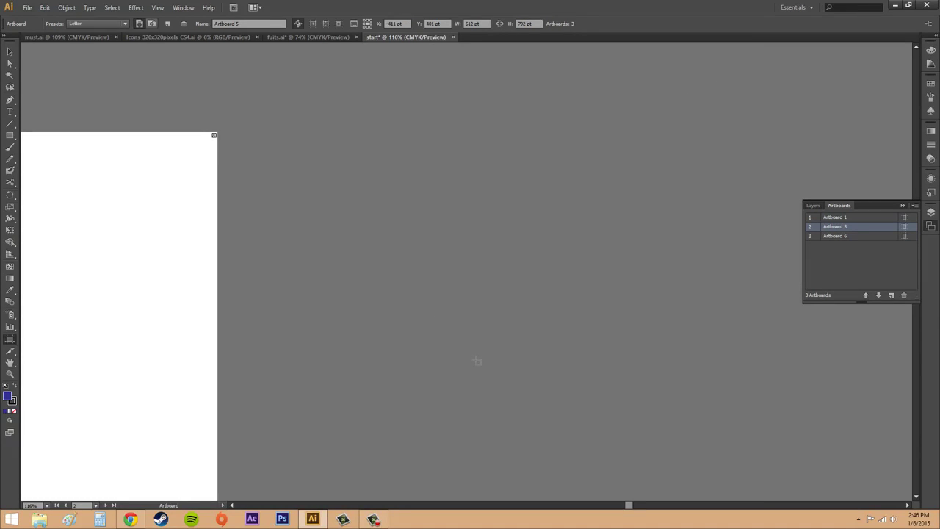
{"action": "key", "text": "Escape"}
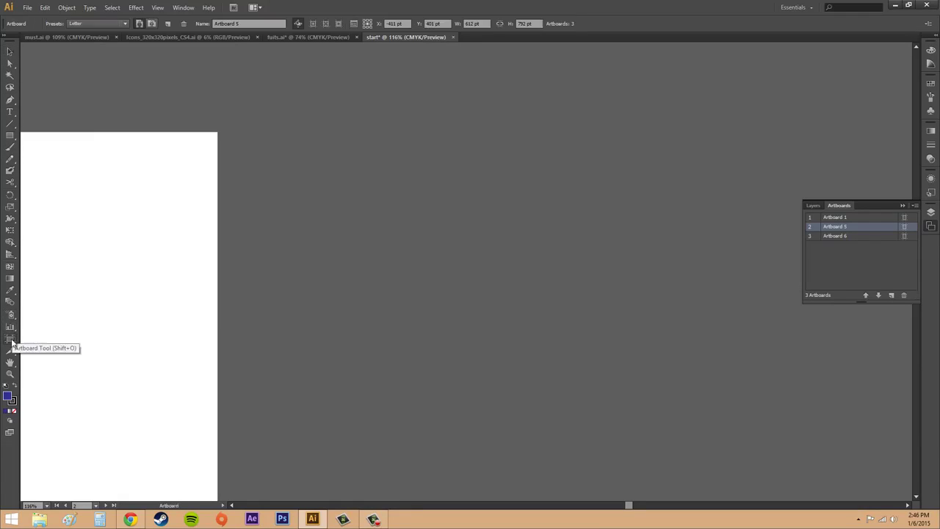
{"action": "left_click", "coordinate": [10, 339]}
{"action": "left_click", "coordinate": [9, 51]}
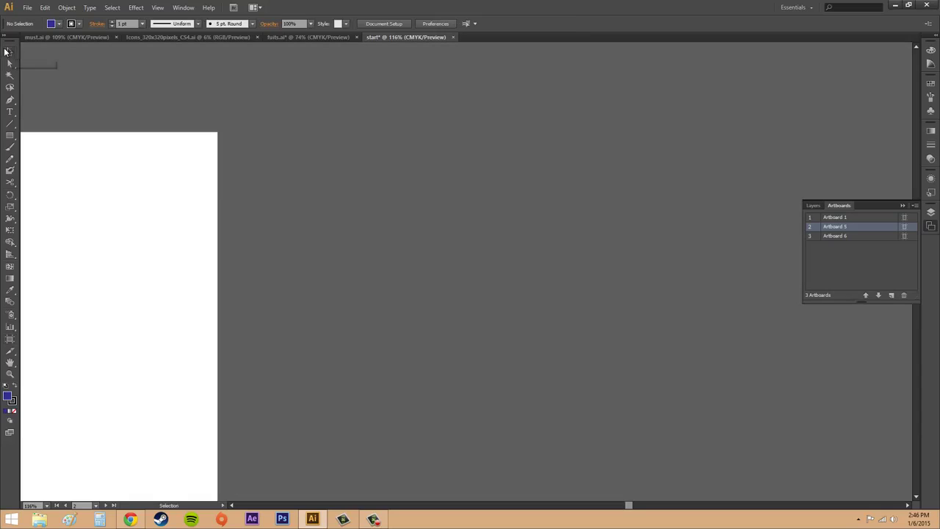
{"action": "left_click", "coordinate": [902, 206]}
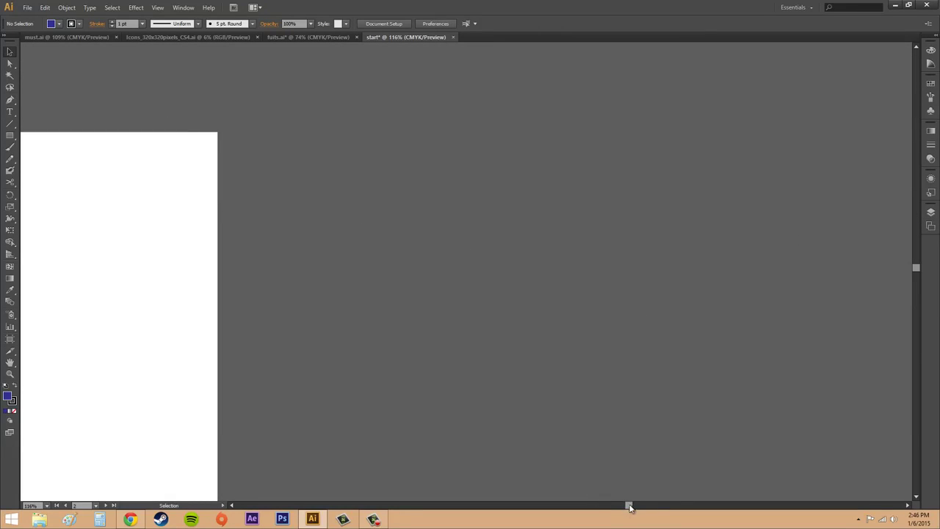
Delete Artboard 1 and then Artboard 5 with the Artboards panel's trash button
{"action": "mouse_move", "coordinate": [628, 507]}
{"action": "left_mouse_down"}
{"action": "mouse_move", "coordinate": [593, 505]}
{"action": "mouse_move", "coordinate": [621, 505]}
{"action": "left_mouse_up"}
{"action": "left_click", "coordinate": [930, 226]}
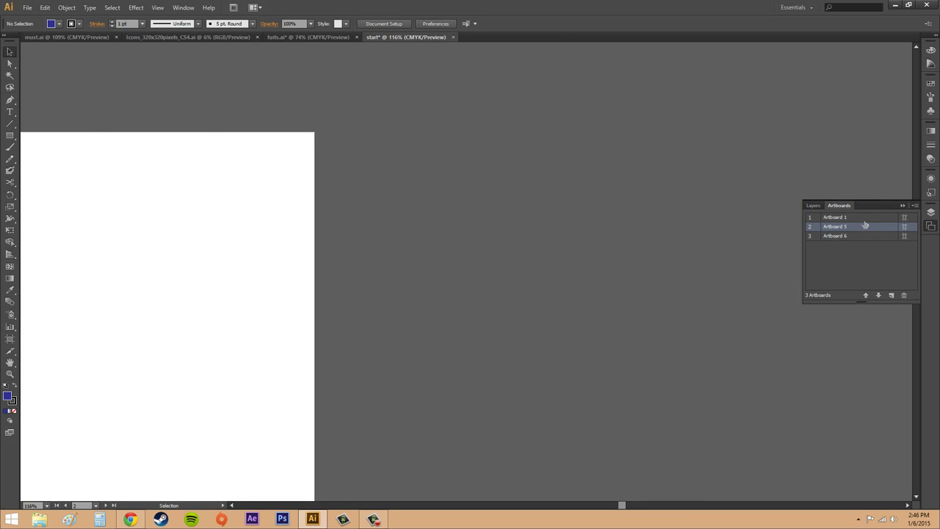
{"action": "left_click", "coordinate": [861, 220]}
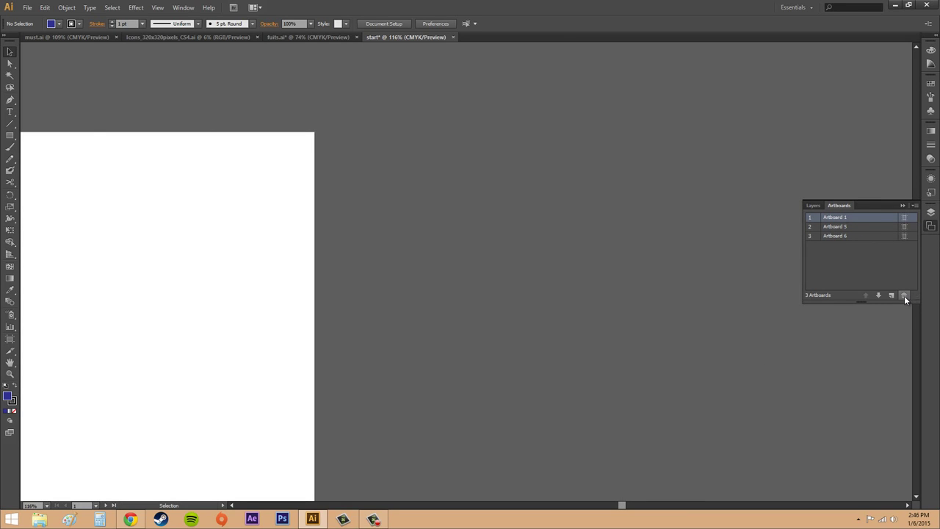
{"action": "left_click", "coordinate": [904, 295]}
{"action": "left_click", "coordinate": [858, 226]}
{"action": "left_click", "coordinate": [857, 218]}
{"action": "left_click", "coordinate": [904, 295]}
{"action": "left_click_drag", "start_coordinate": [621, 505], "coordinate": [596, 505]}
Apply View > Fit All in Window to show Artboard 6, then collapse the Artboards panel
{"action": "left_click", "coordinate": [180, 7]}
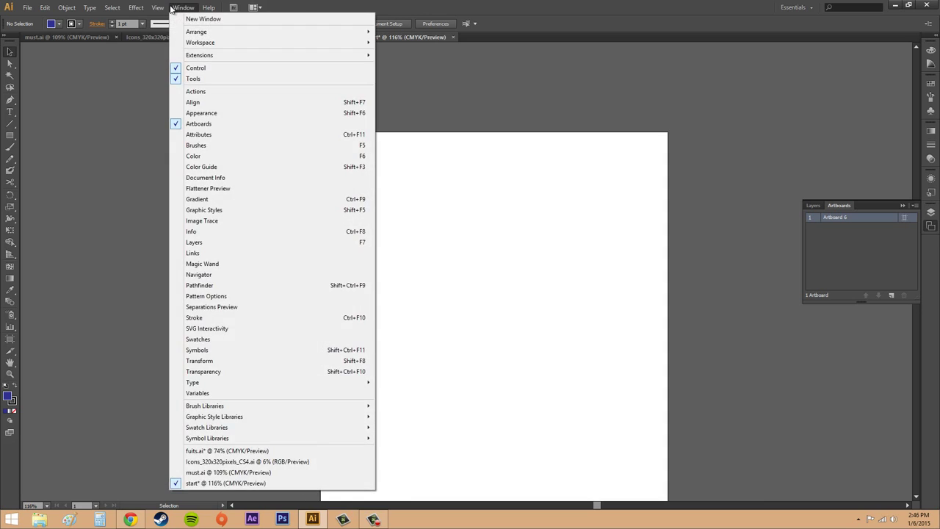
{"action": "mouse_move", "coordinate": [158, 7]}
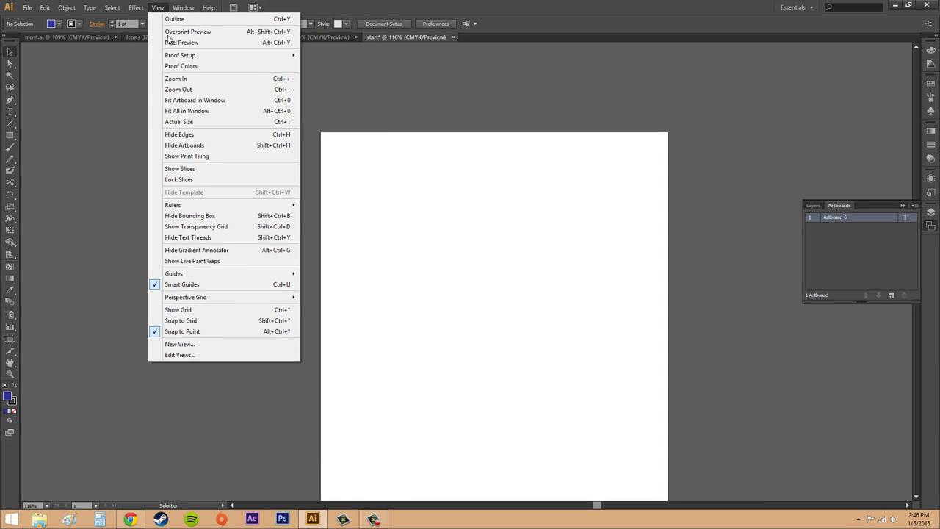
{"action": "left_click", "coordinate": [184, 110]}
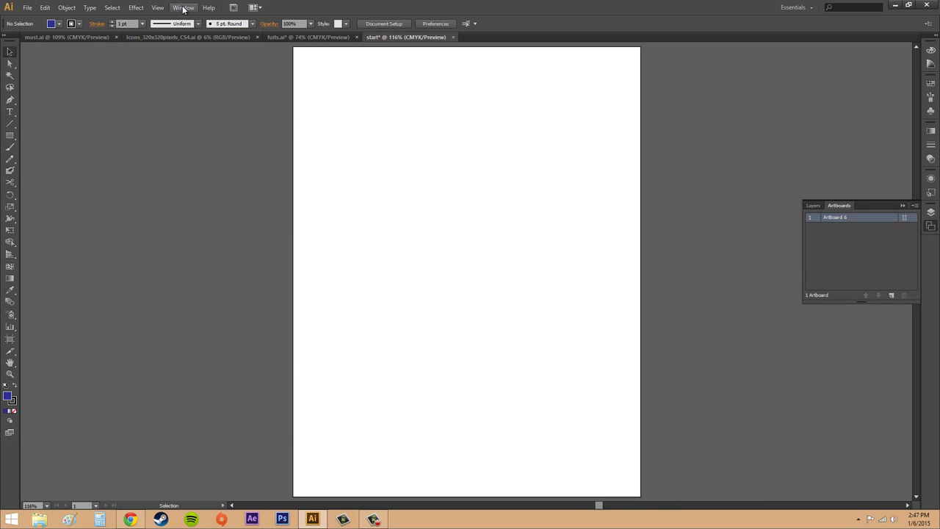
{"action": "left_click", "coordinate": [156, 8]}
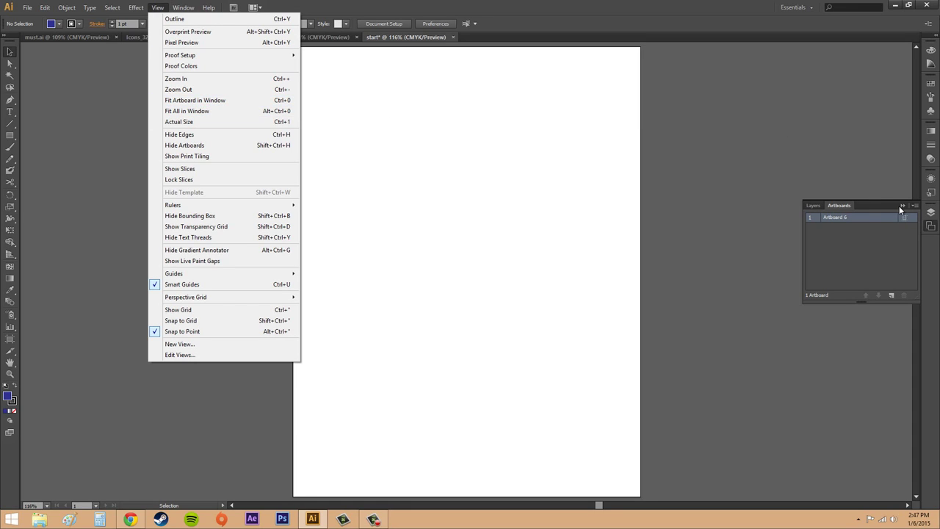
{"action": "left_click", "coordinate": [900, 207]}
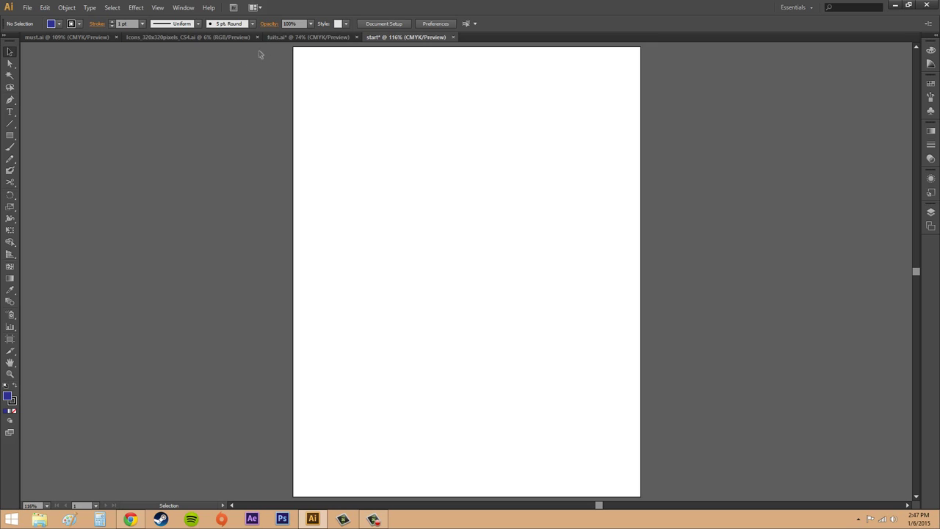
Drag out Artboards 9, 10 and a narrow Artboard 11 on the empty canvas right of Artboard 6
{"action": "left_click", "coordinate": [9, 338]}
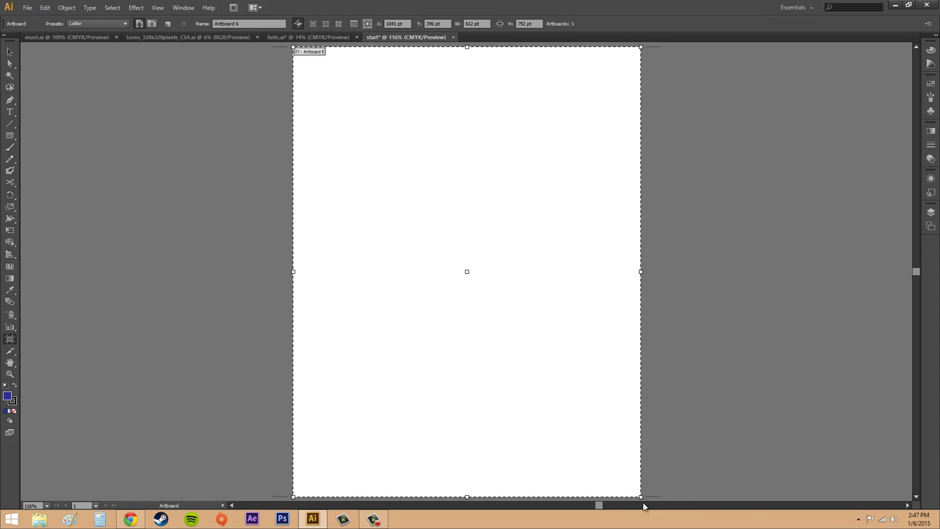
{"action": "left_click_drag", "start_coordinate": [612, 505], "coordinate": [644, 506]}
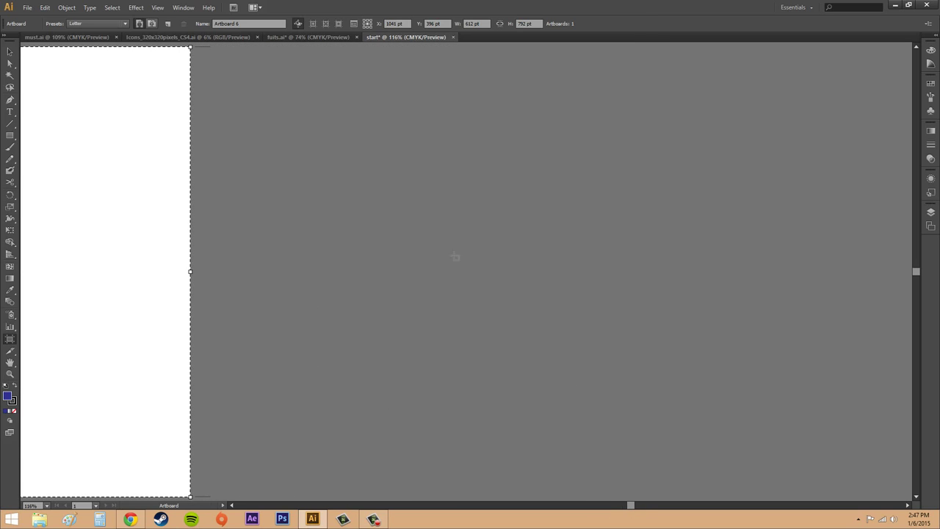
{"action": "left_click_drag", "start_coordinate": [284, 115], "coordinate": [477, 273]}
{"action": "left_click_drag", "start_coordinate": [578, 264], "coordinate": [783, 443]}
{"action": "left_click_drag", "start_coordinate": [853, 99], "coordinate": [854, 280]}
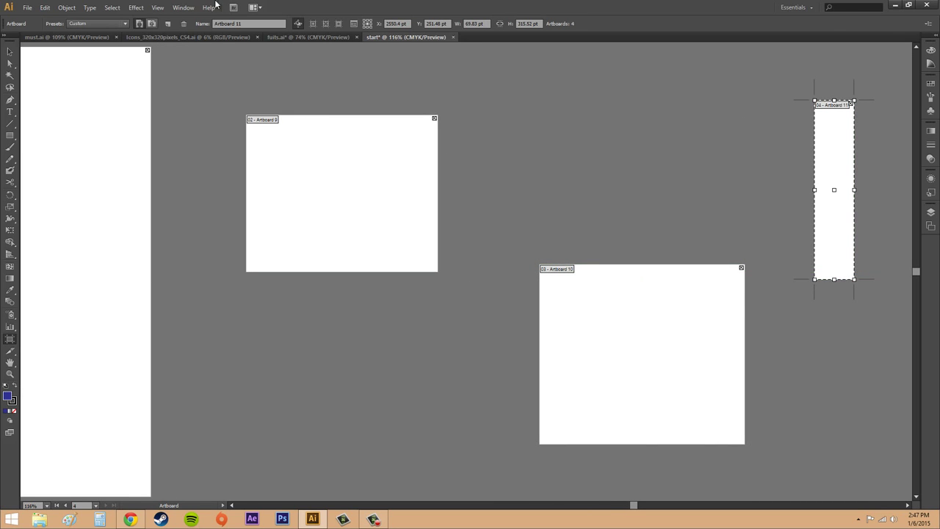
Fit all artboards in the window, then delete Artboards 10, 11 and 9, leaving Letter-size Artboard 6
{"action": "left_click", "coordinate": [163, 8]}
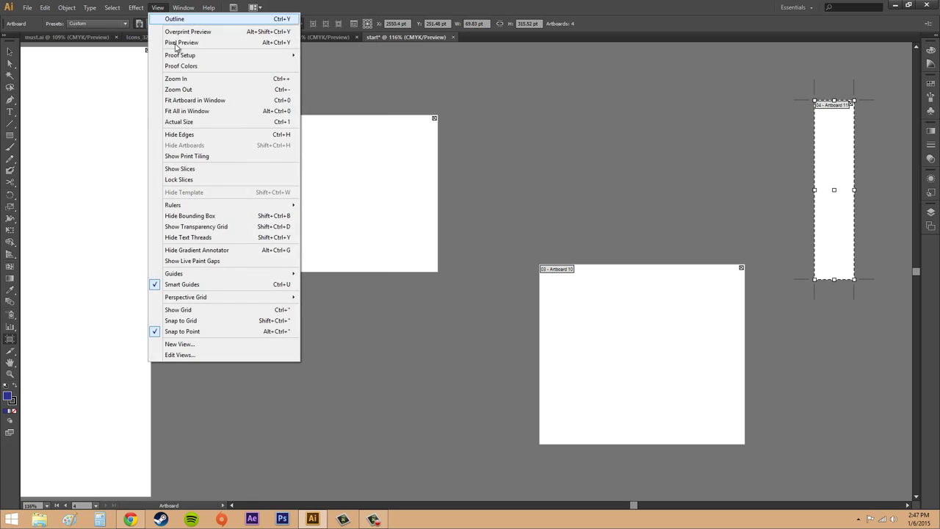
{"action": "left_click", "coordinate": [192, 111]}
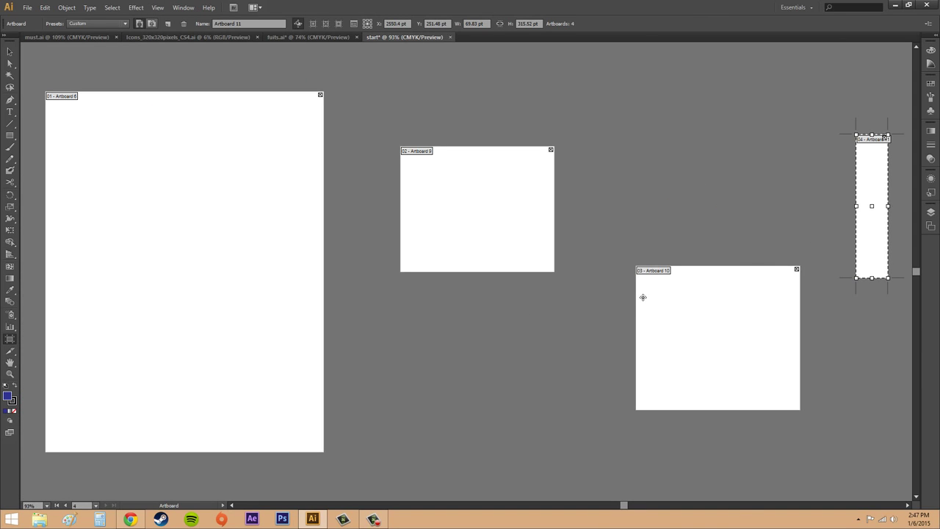
{"action": "left_click", "coordinate": [796, 270]}
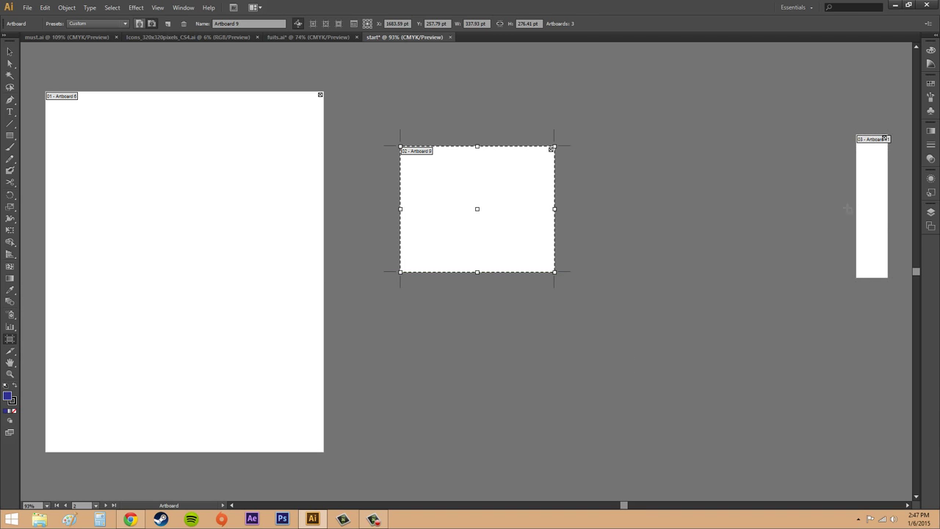
{"action": "left_click", "coordinate": [883, 140]}
{"action": "left_click", "coordinate": [886, 139]}
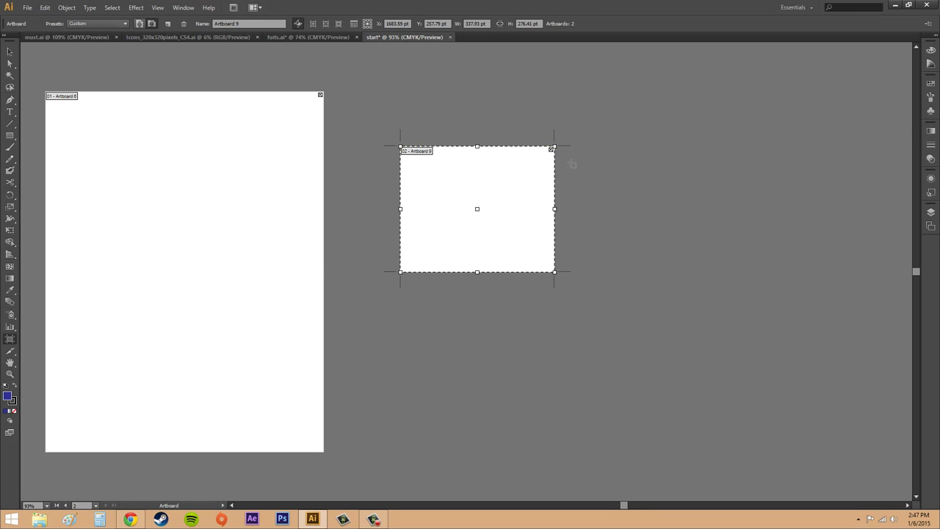
{"action": "left_click", "coordinate": [552, 150]}
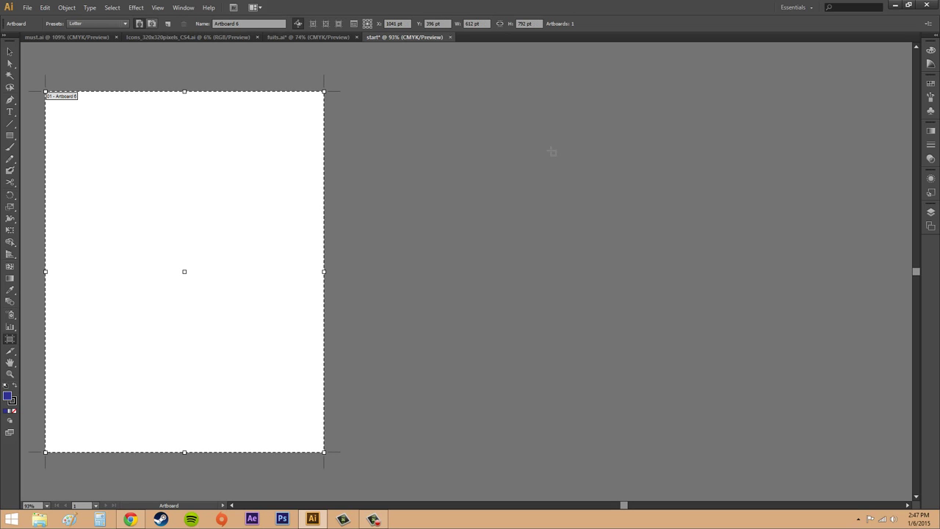